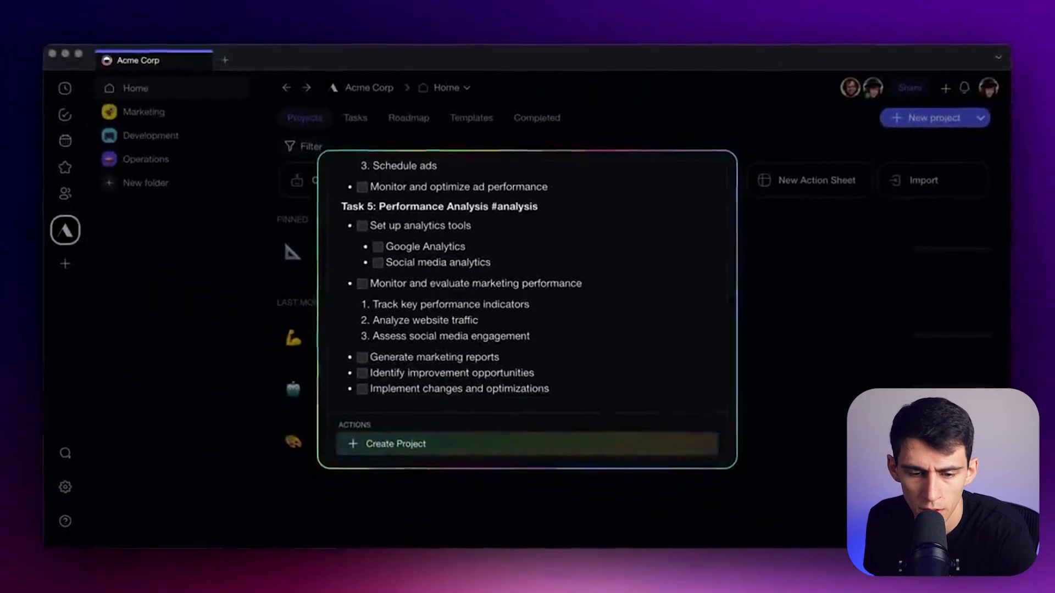
# Step: Pause the Taskade demo clip in the Twitter player and exit full-screen playback
pyautogui.click(531, 443)
pyautogui.click(627, 163)
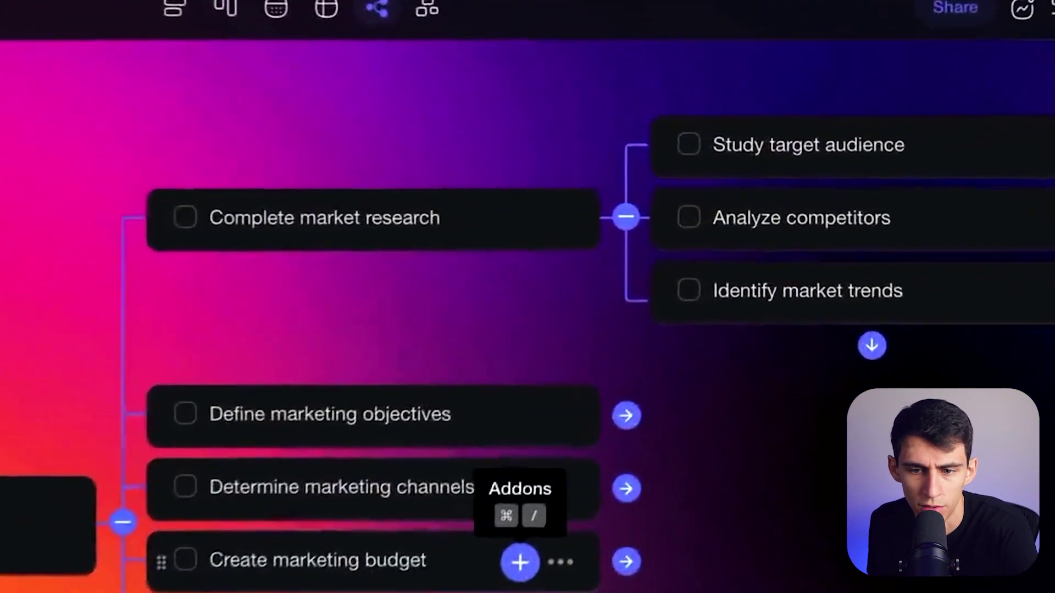
pyautogui.click(514, 572)
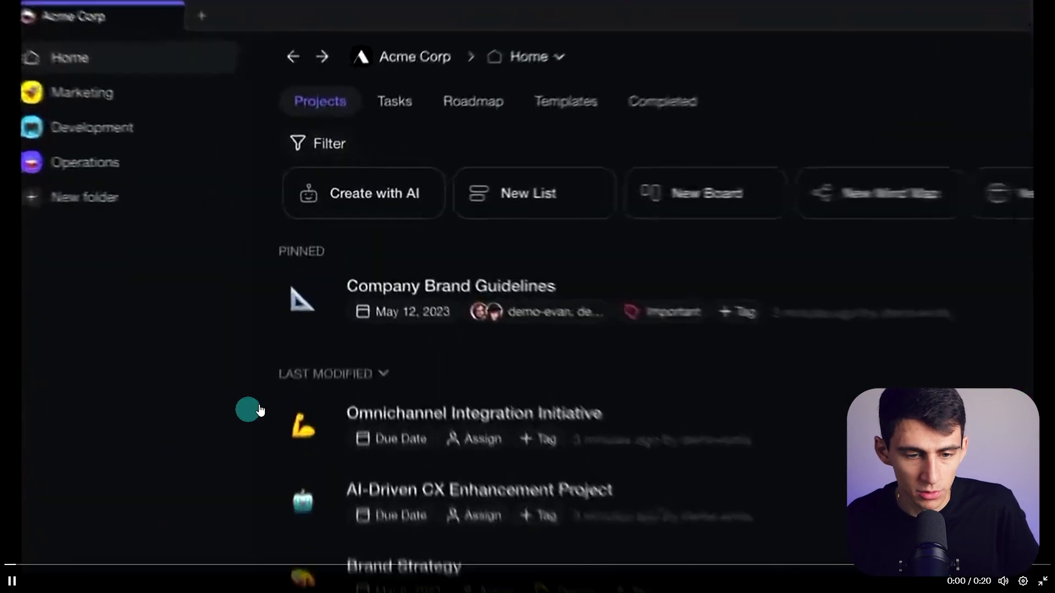
pyautogui.press('space')
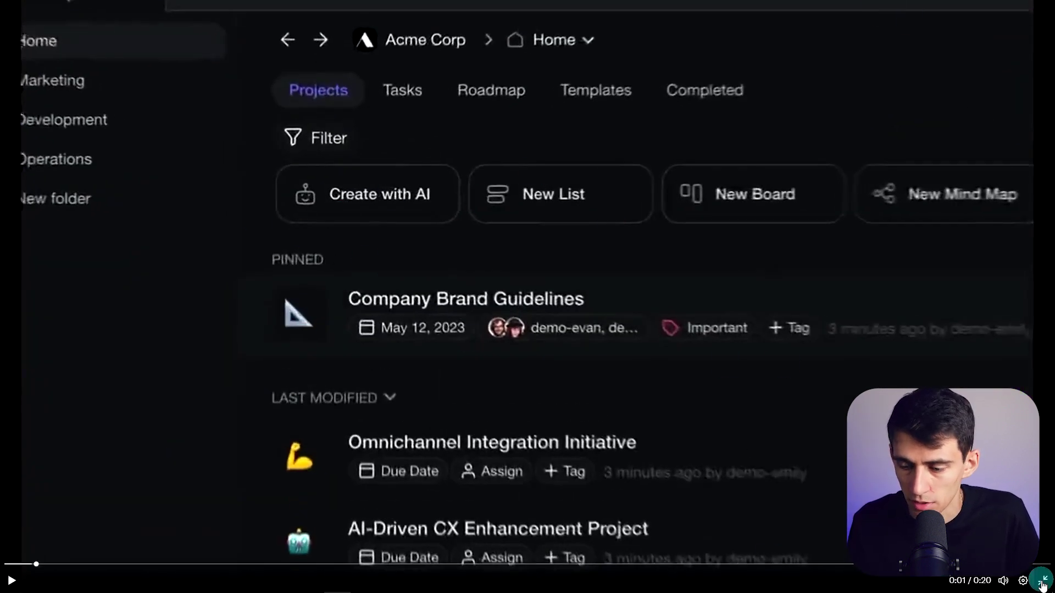
pyautogui.click(1042, 581)
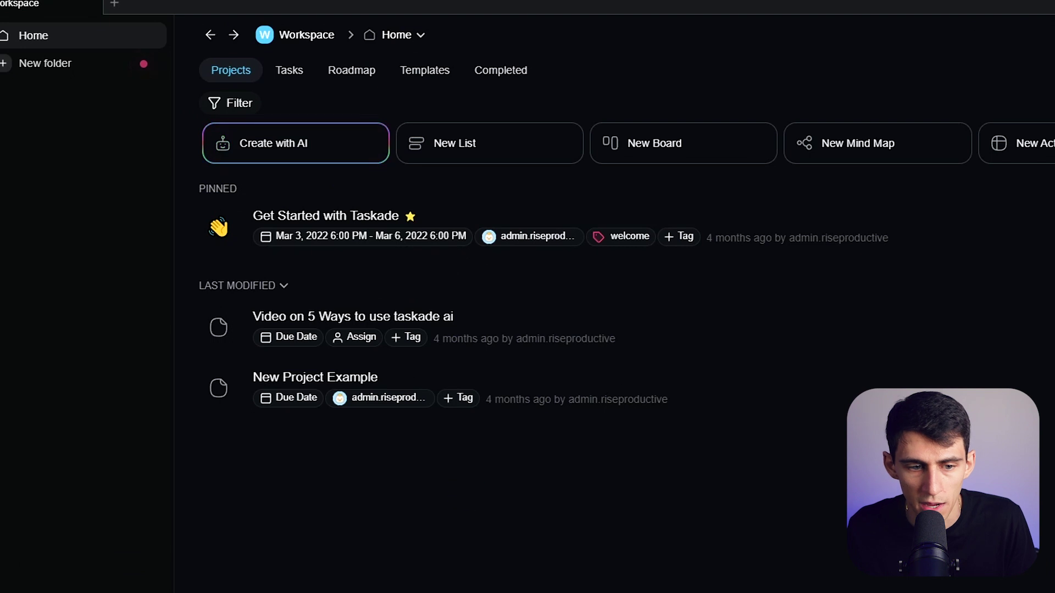
# Step: Ask Taskade AI for a meeting agenda on 'starting a content services agency about apps'
pyautogui.click(285, 151)
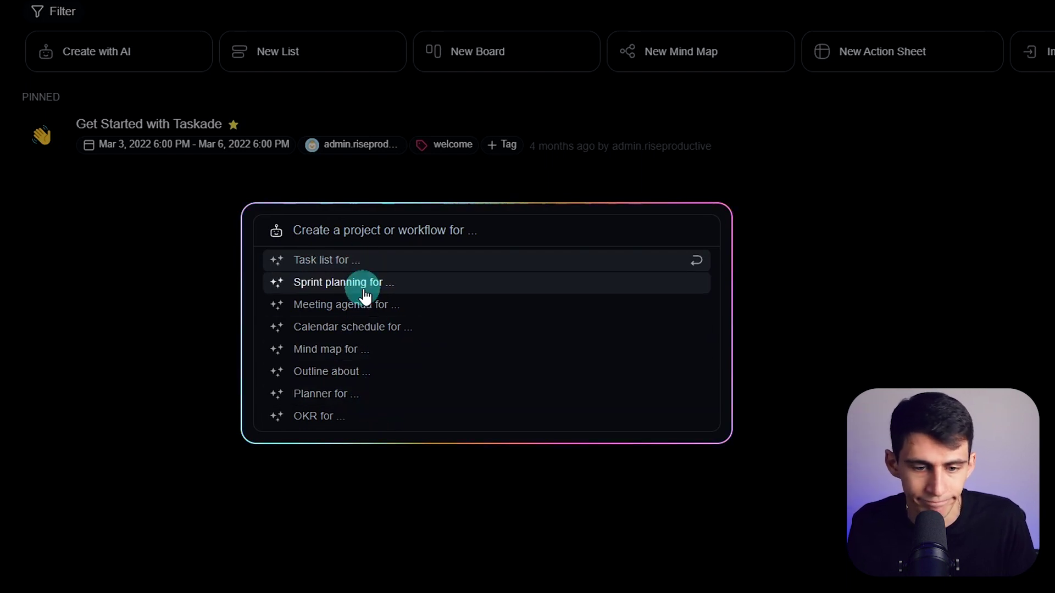
pyautogui.click(377, 306)
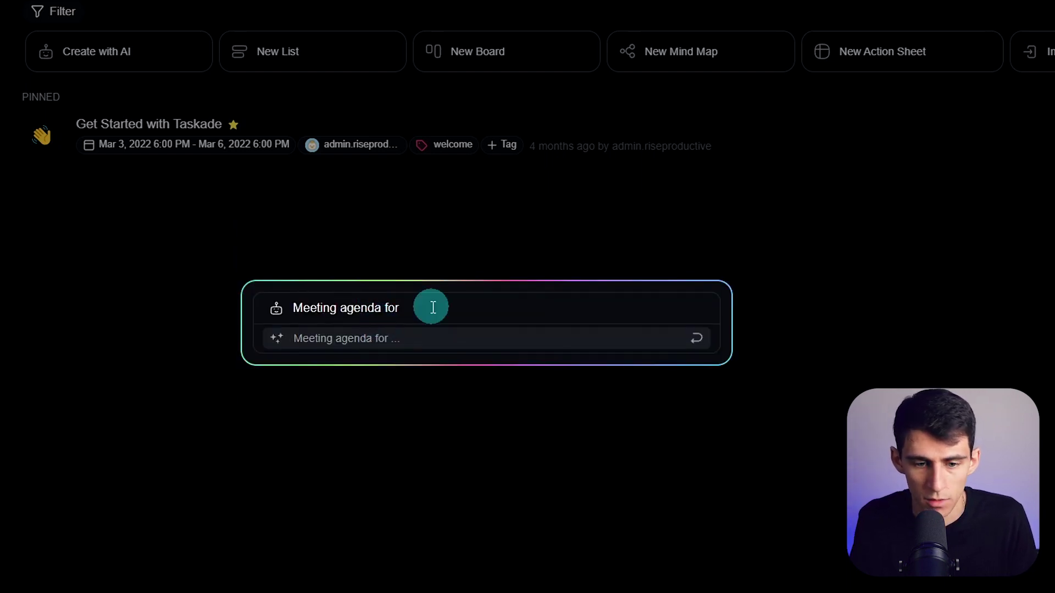
pyautogui.write('start')
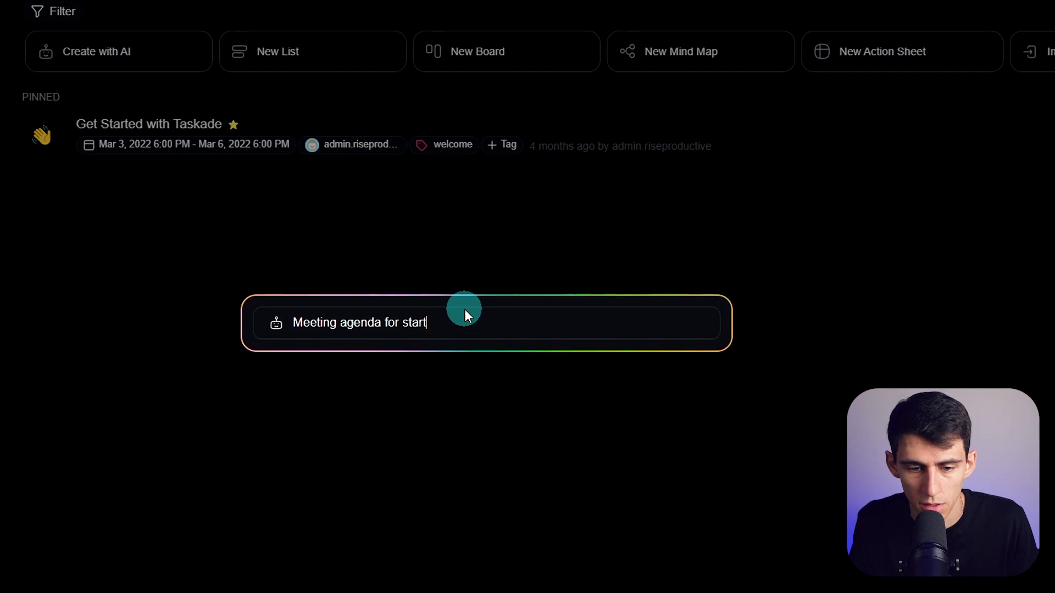
pyautogui.write('ing a content s')
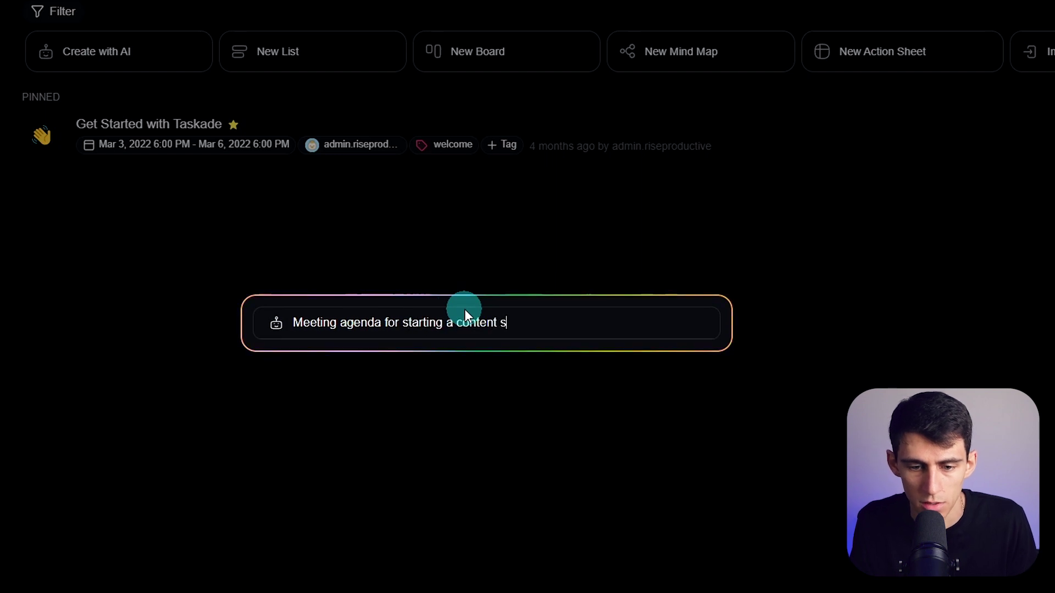
pyautogui.write('ervices agency abou')
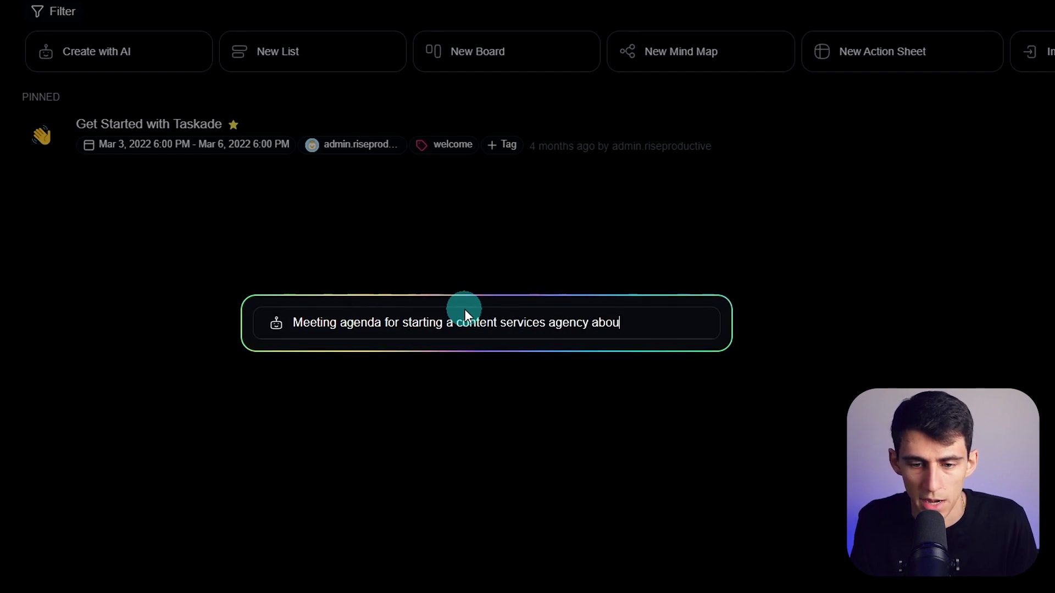
pyautogui.write('t apps')
pyautogui.press('Return')
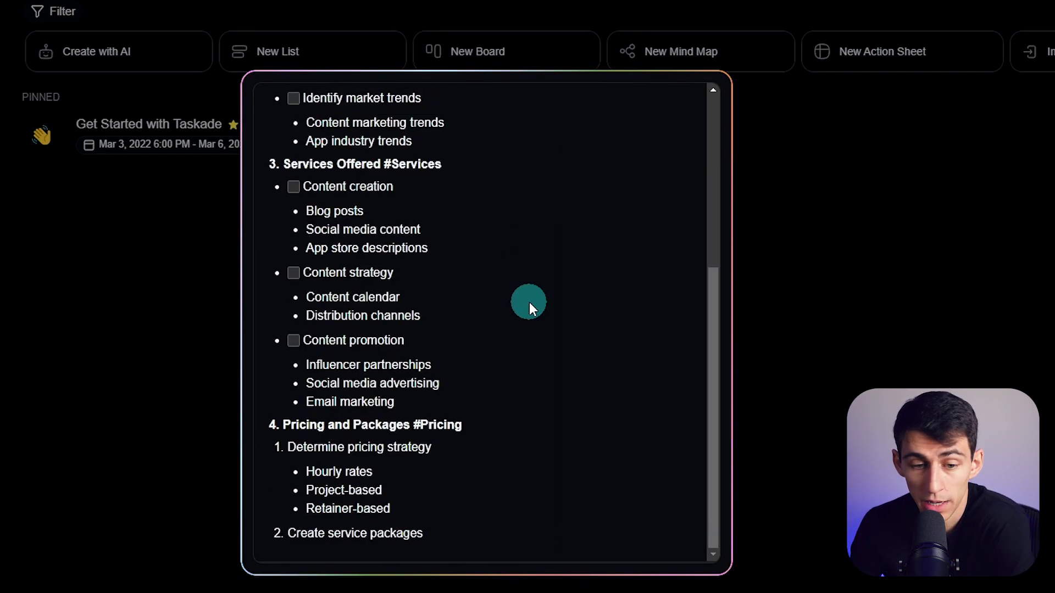
# Step: Scroll back up through the completed AI agenda to review it
pyautogui.scroll(4, 529, 303)
pyautogui.scroll(5, 437, 234)
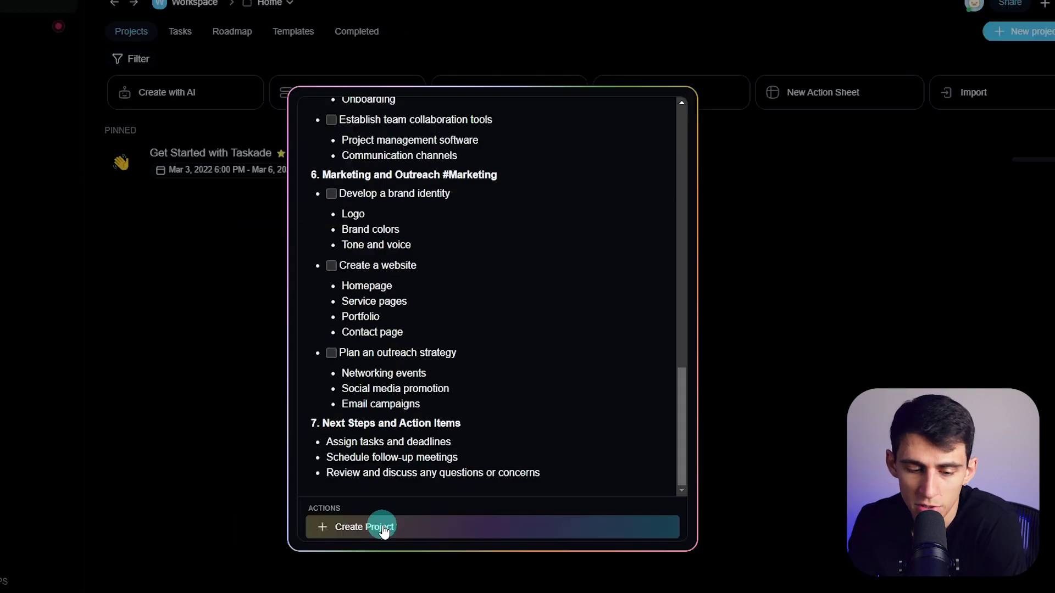
# Step: Turn the generated agenda into a project, then return to the workspace home
pyautogui.click(432, 489)
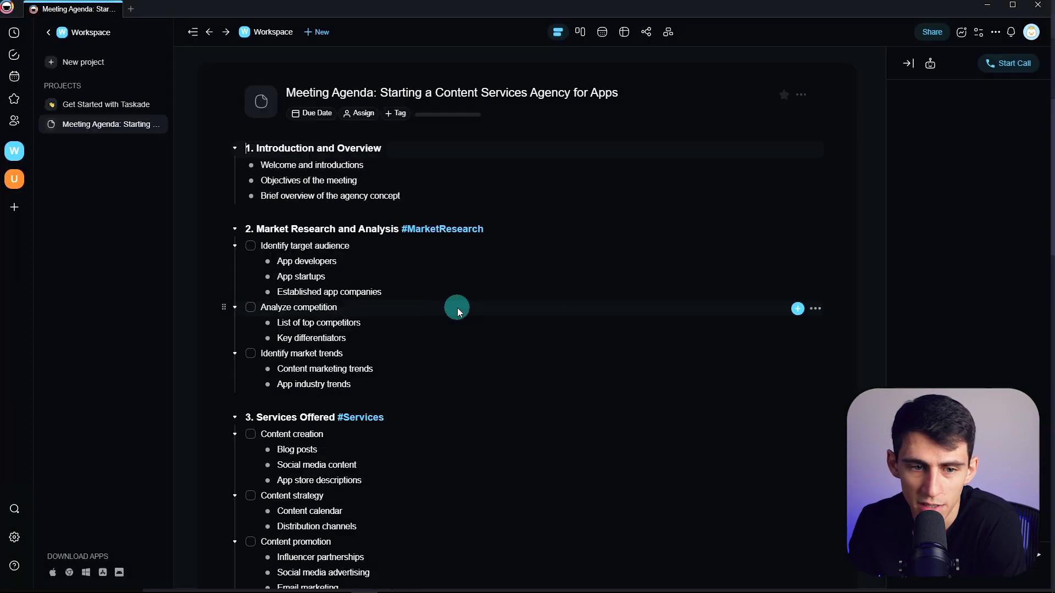
pyautogui.scroll(-15, 558, 287)
pyautogui.scroll(15, 558, 300)
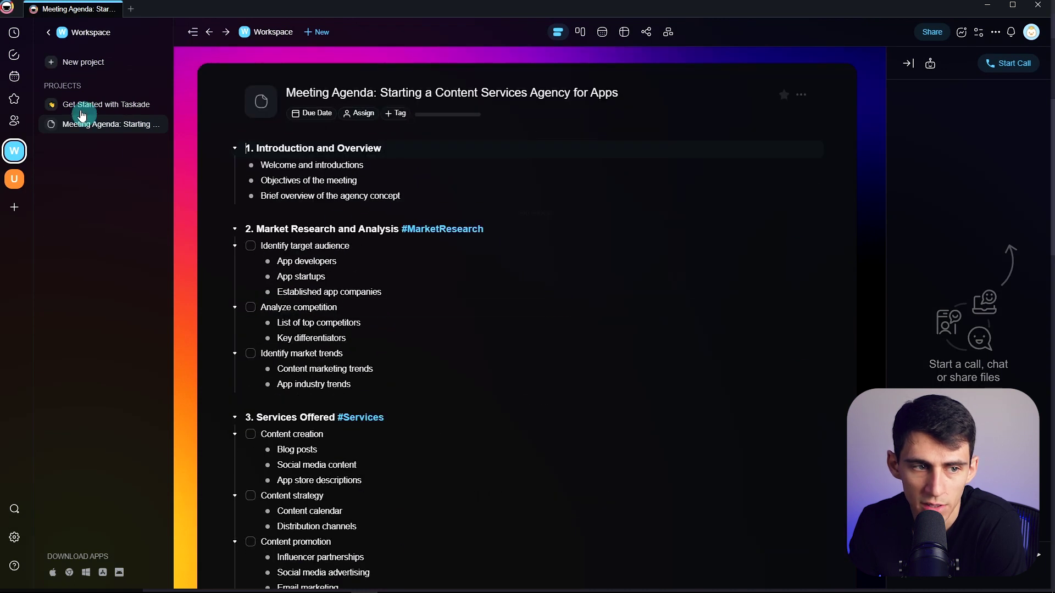
pyautogui.click(14, 152)
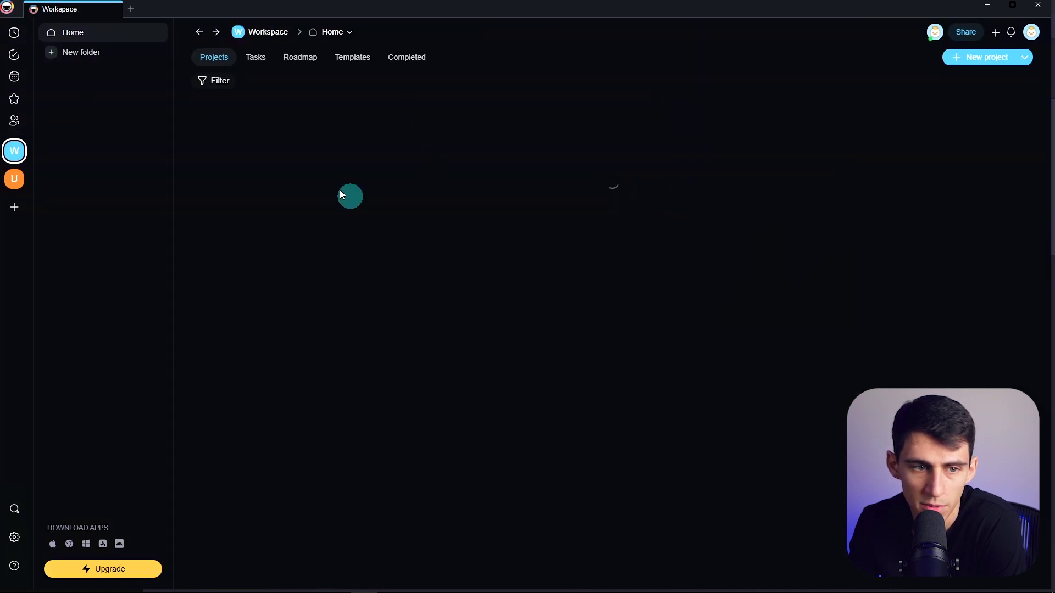
# Step: Generate a mind map outline for 'a Content Services Business for' productivity apps and create its project
pyautogui.click(270, 110)
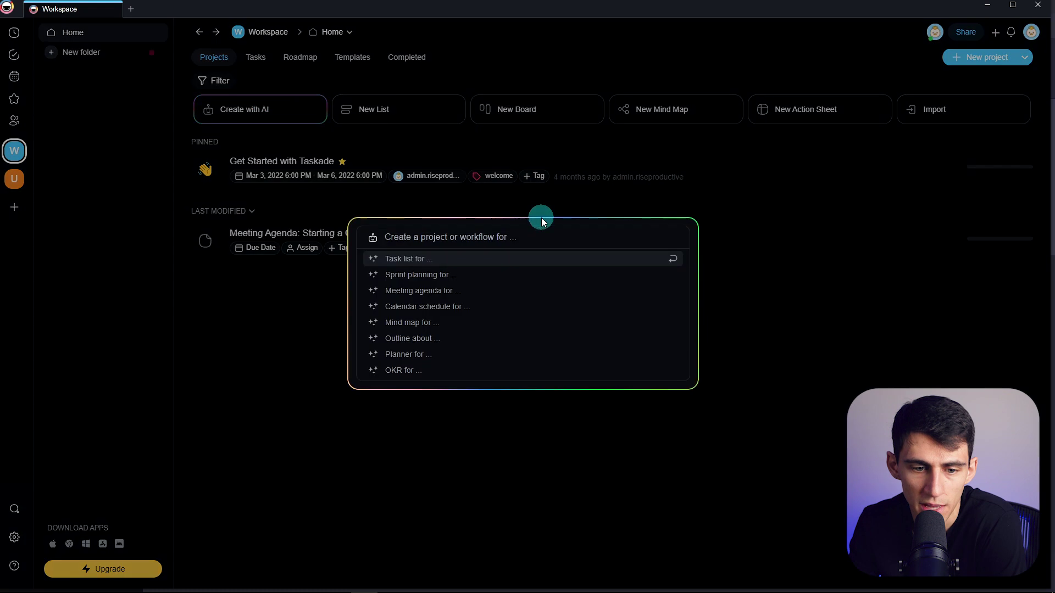
pyautogui.click(439, 326)
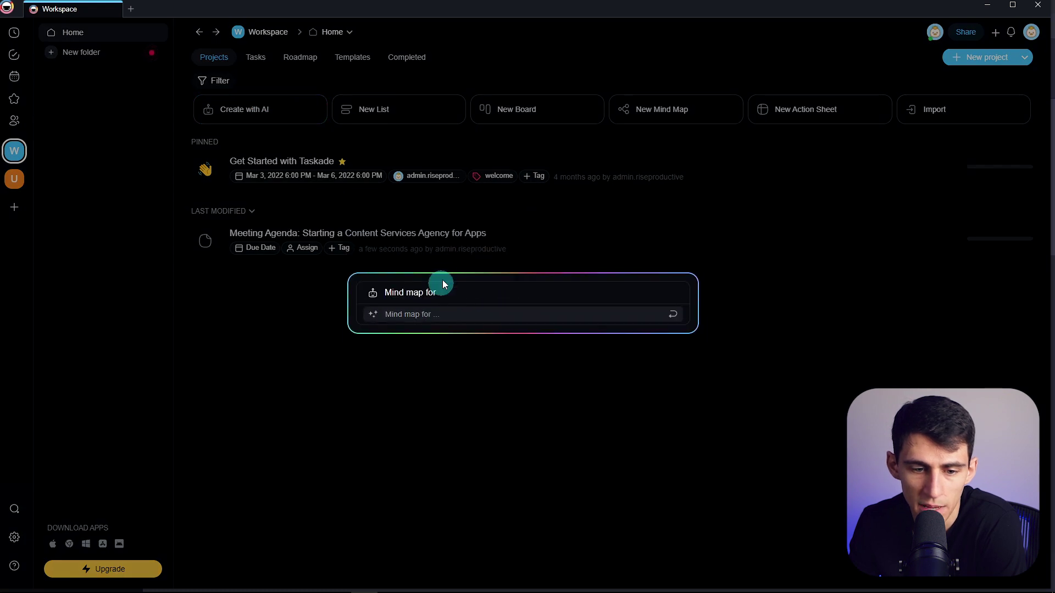
pyautogui.write('a C')
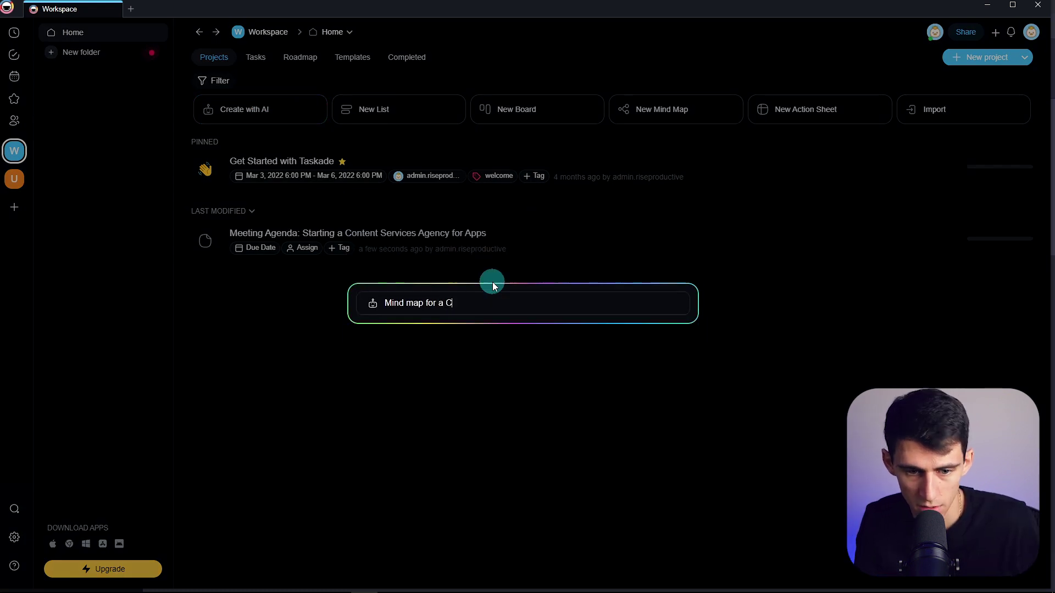
pyautogui.write('ontent Services Business for Productivity')
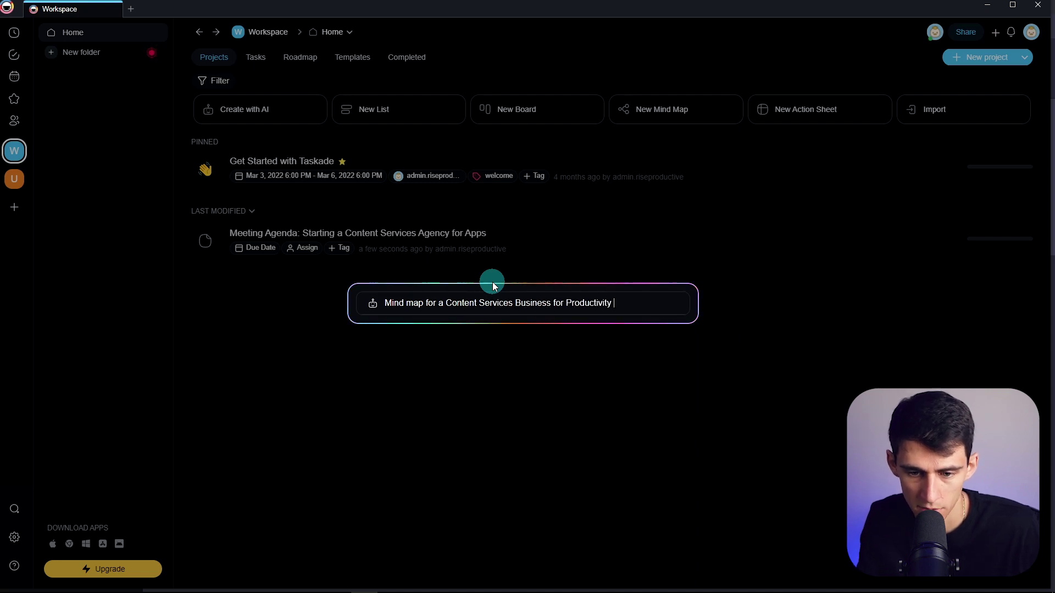
pyautogui.press('Return')
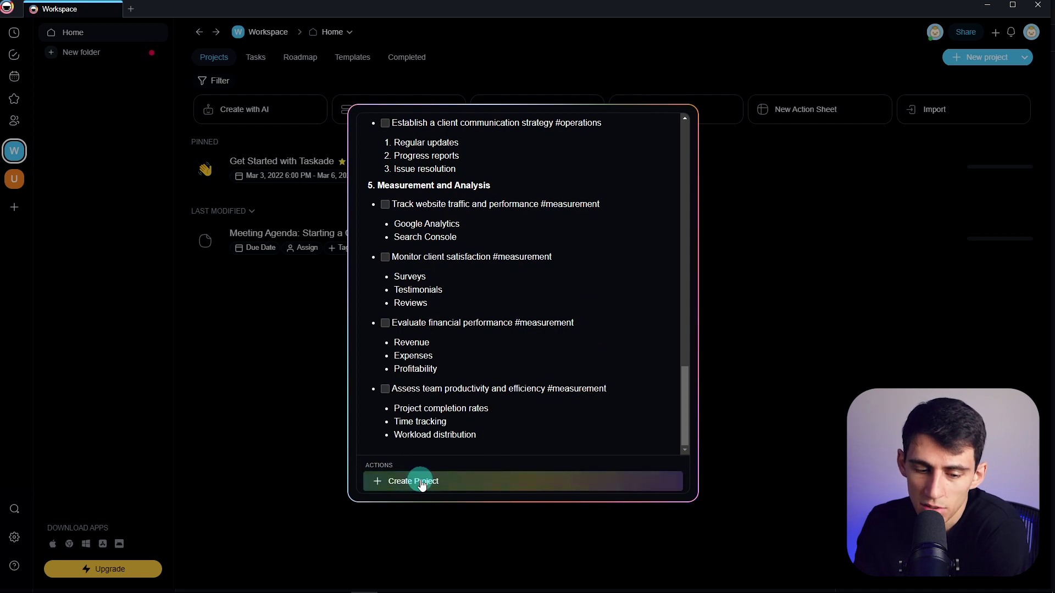
pyautogui.click(404, 481)
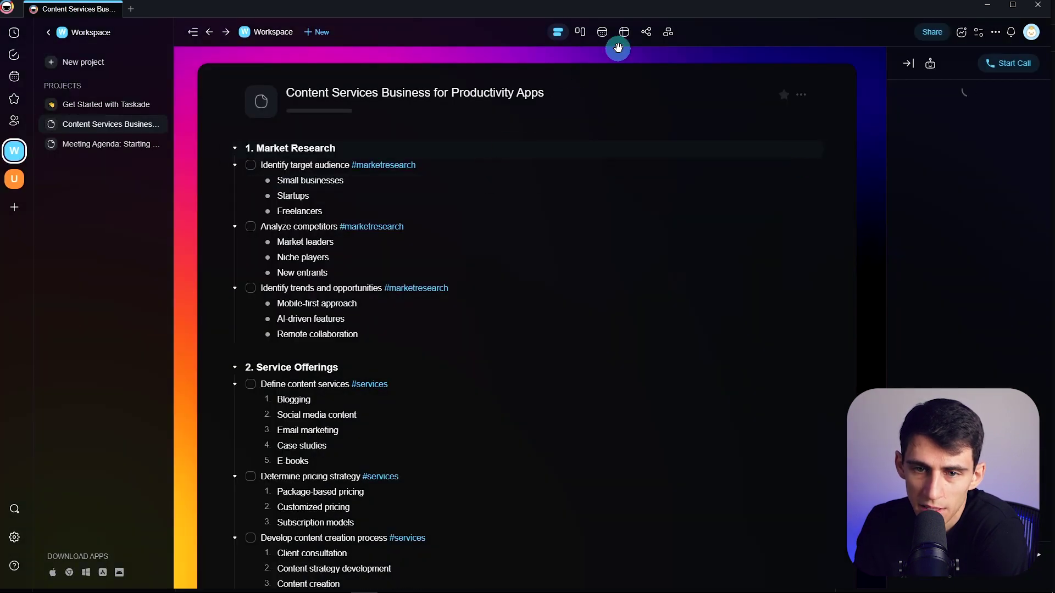
# Step: Switch the Content Services Business project to the Mind Map view
pyautogui.click(646, 32)
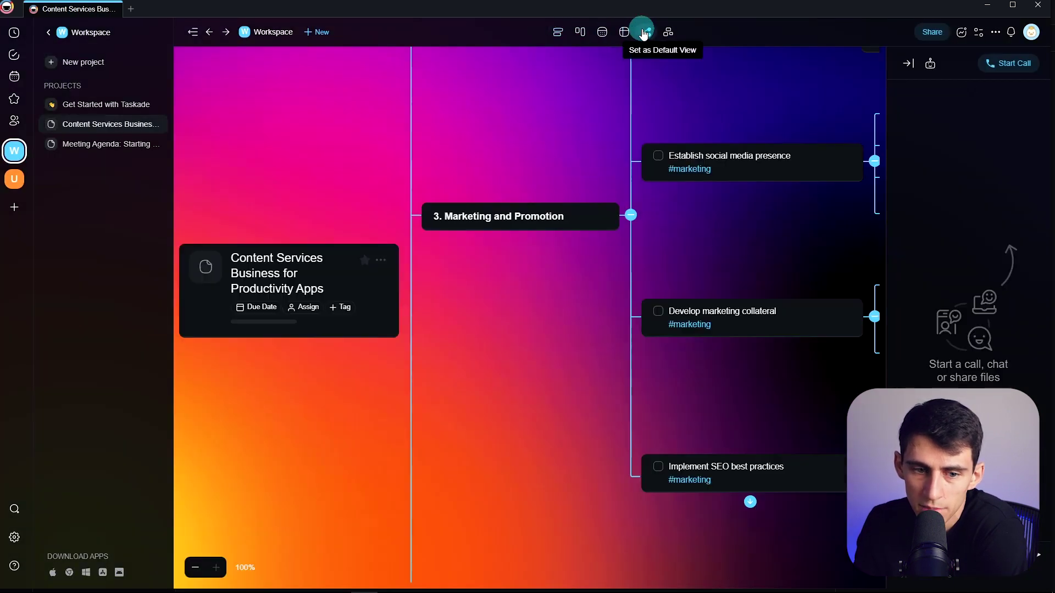
pyautogui.scroll(-3, 572, 249)
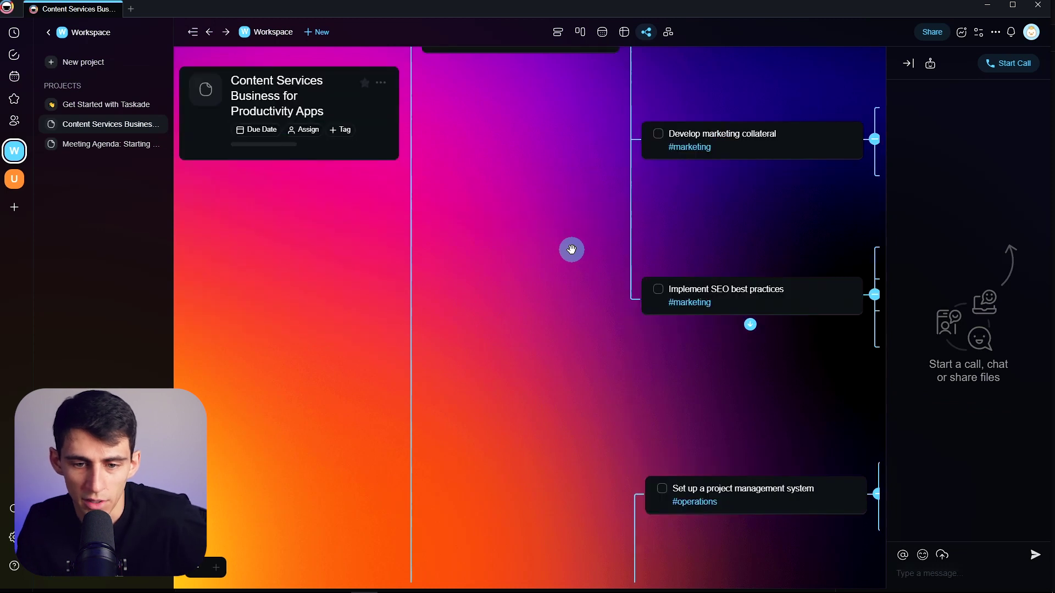
pyautogui.scroll(4, 570, 247)
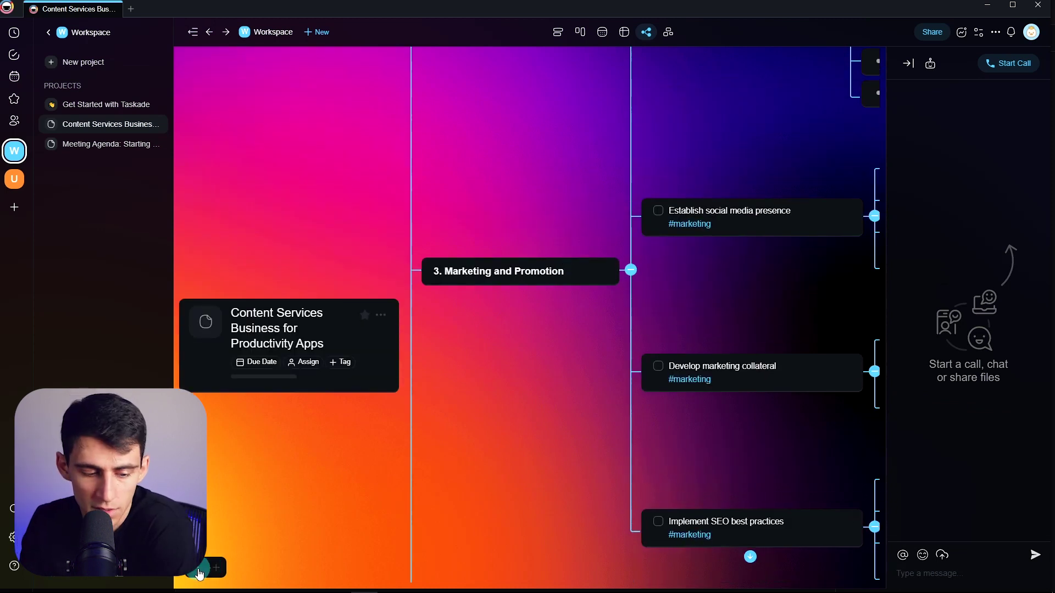
# Step: Zoom the mind map out to 75% and pan to the Service Offerings and Package-based pricing branches
pyautogui.click(198, 567)
pyautogui.moveTo(738, 203); pyautogui.dragTo(507, 304)
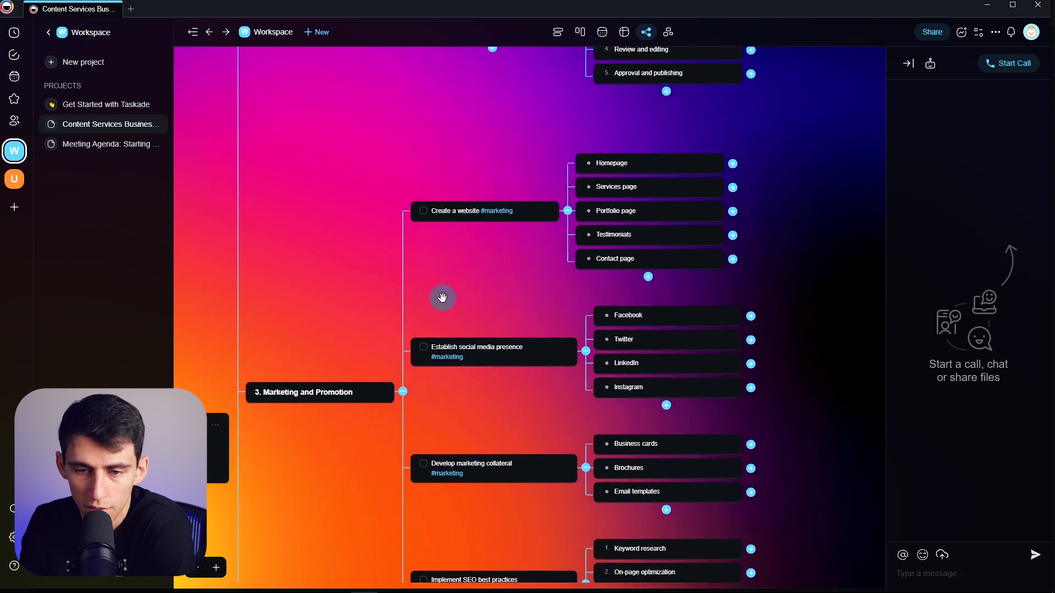
pyautogui.scroll(5, 520, 187)
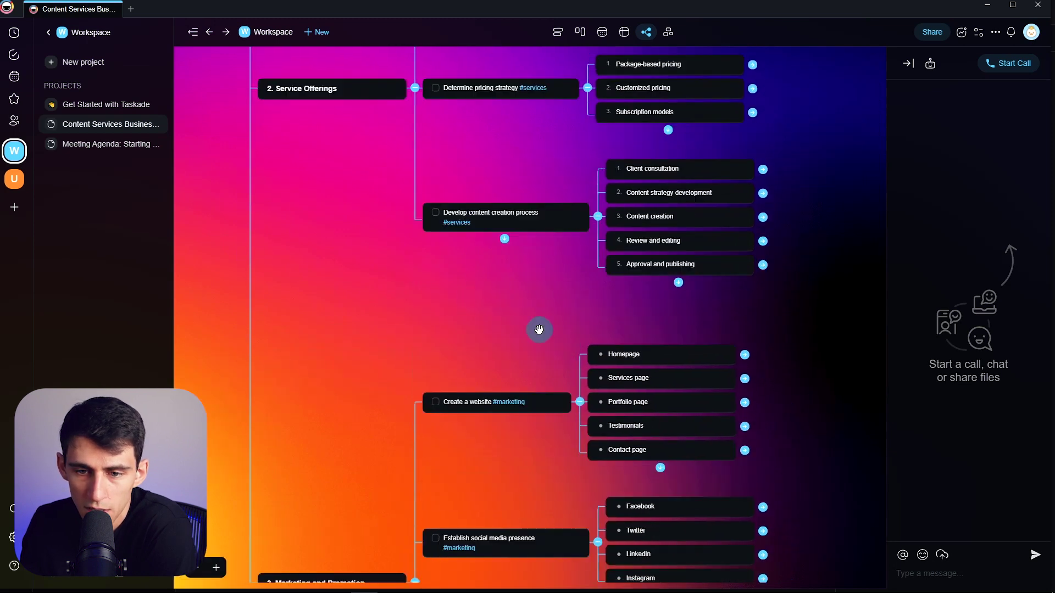
pyautogui.scroll(5, 528, 264)
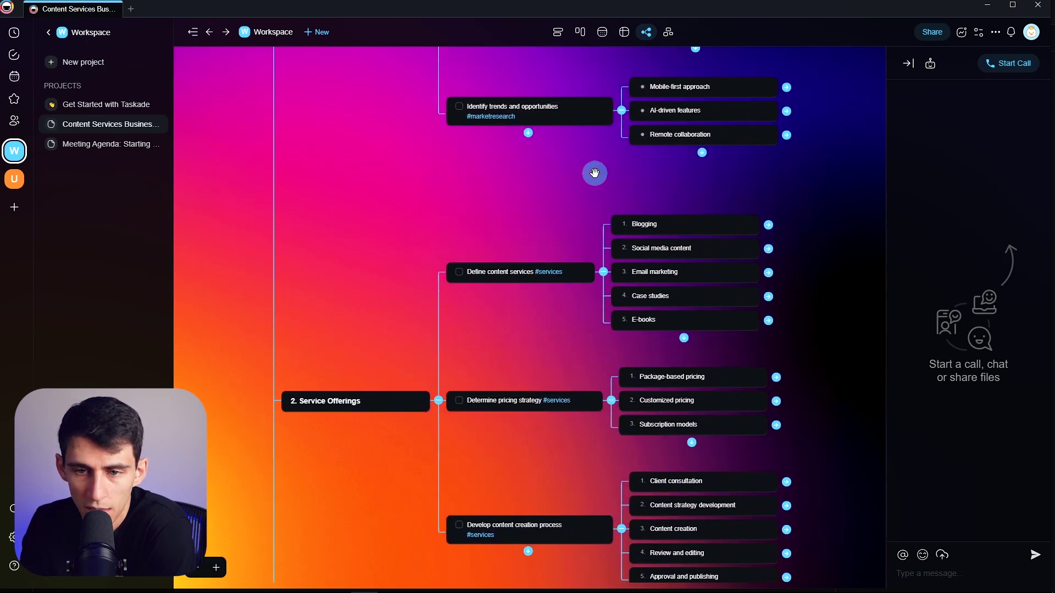
pyautogui.scroll(2, 517, 220)
pyautogui.scroll(3, 440, 275)
pyautogui.scroll(-7, 495, 330)
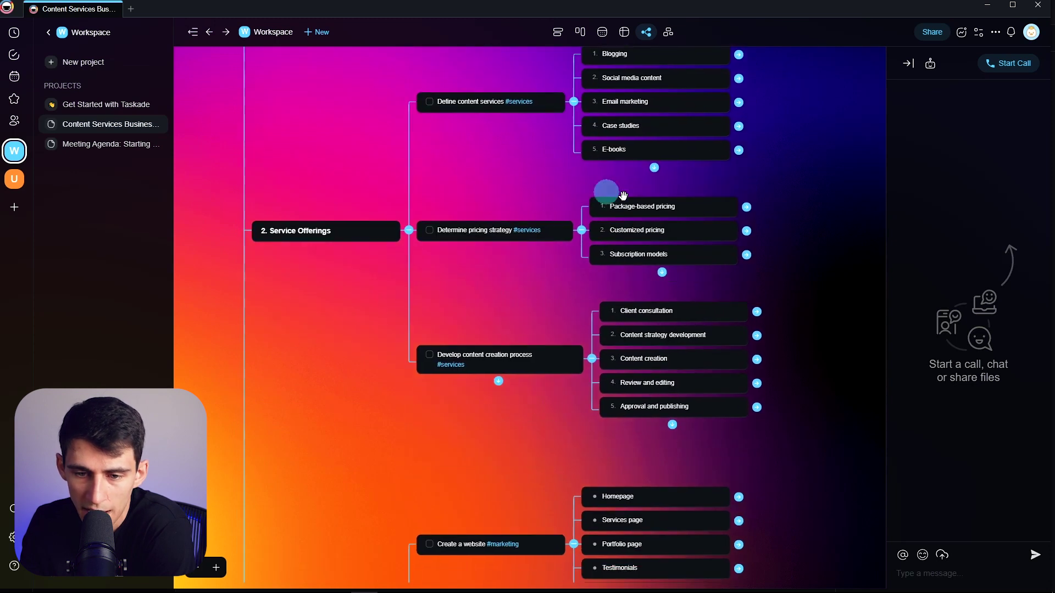
pyautogui.scroll(-2, 532, 287)
pyautogui.click(726, 207)
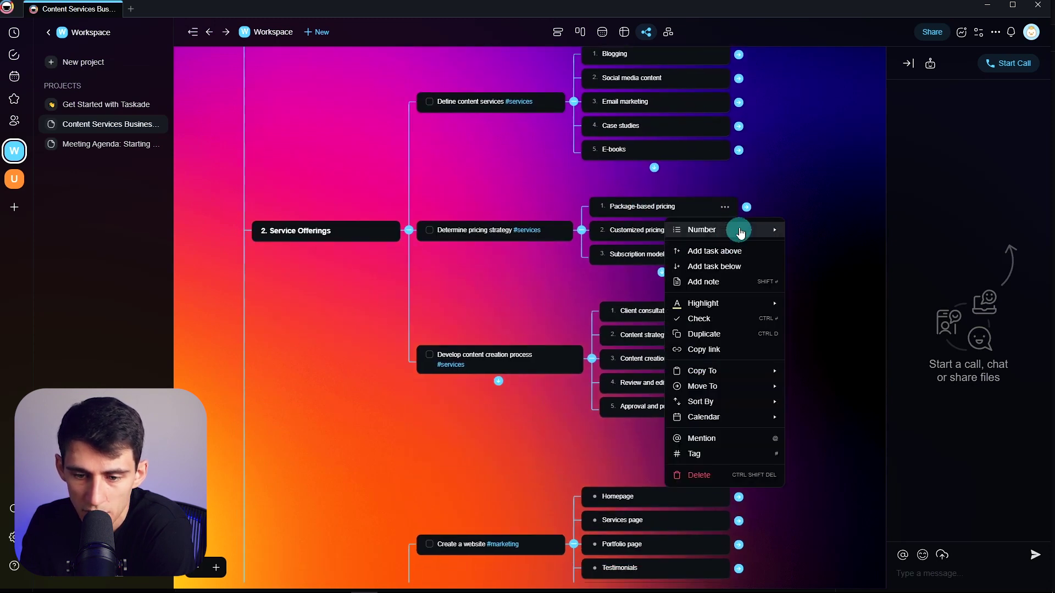
# Step: Insert AI Assistant-generated subtasks for building pricing packages under the Package-based pricing node
pyautogui.click(725, 205)
pyautogui.click(712, 206)
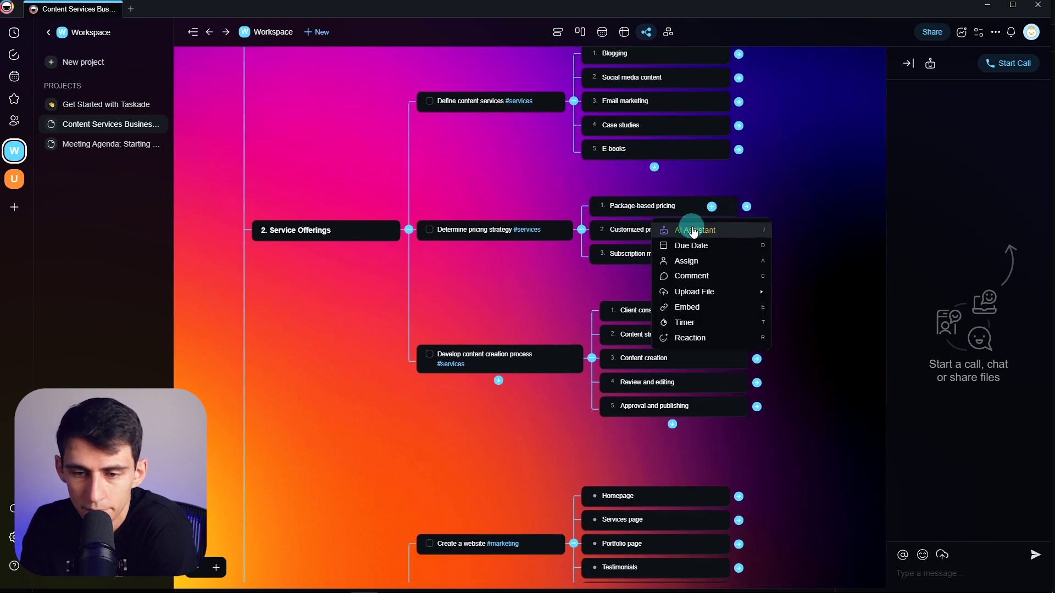
pyautogui.click(700, 228)
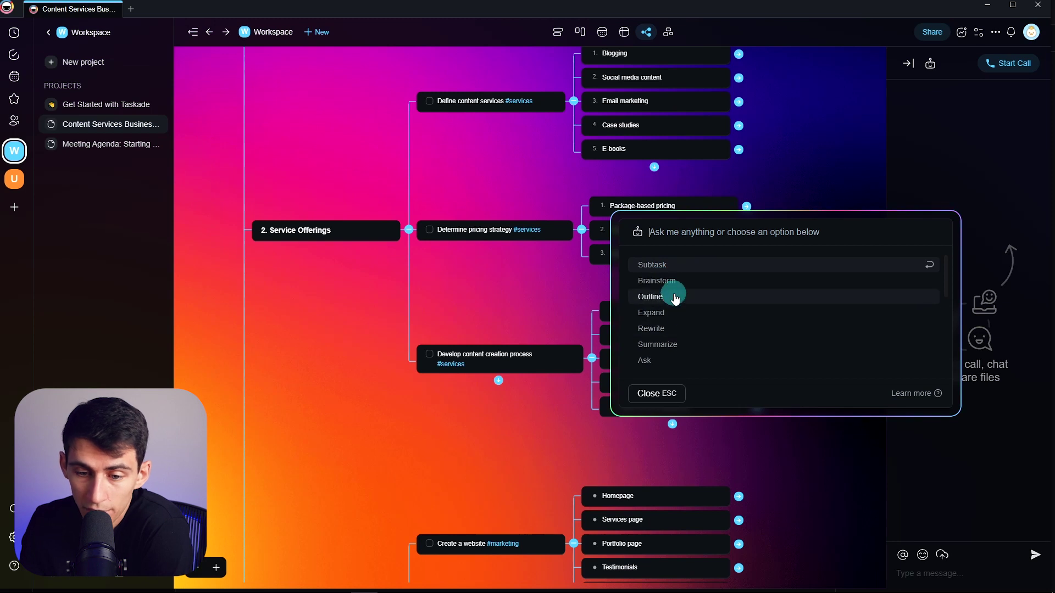
pyautogui.click(663, 265)
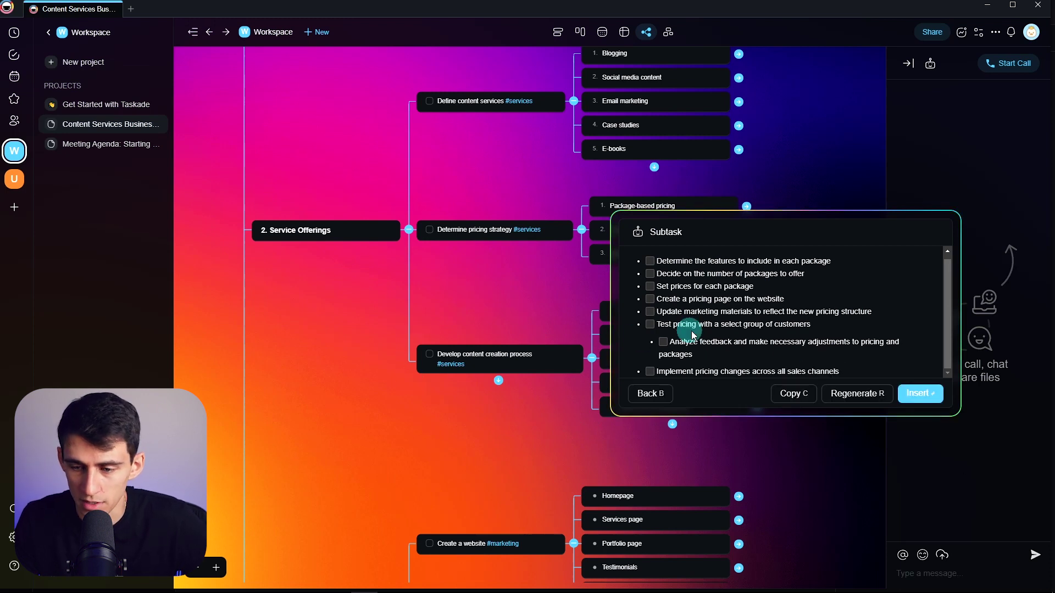
pyautogui.click(919, 393)
pyautogui.moveTo(752, 278); pyautogui.dragTo(583, 284)
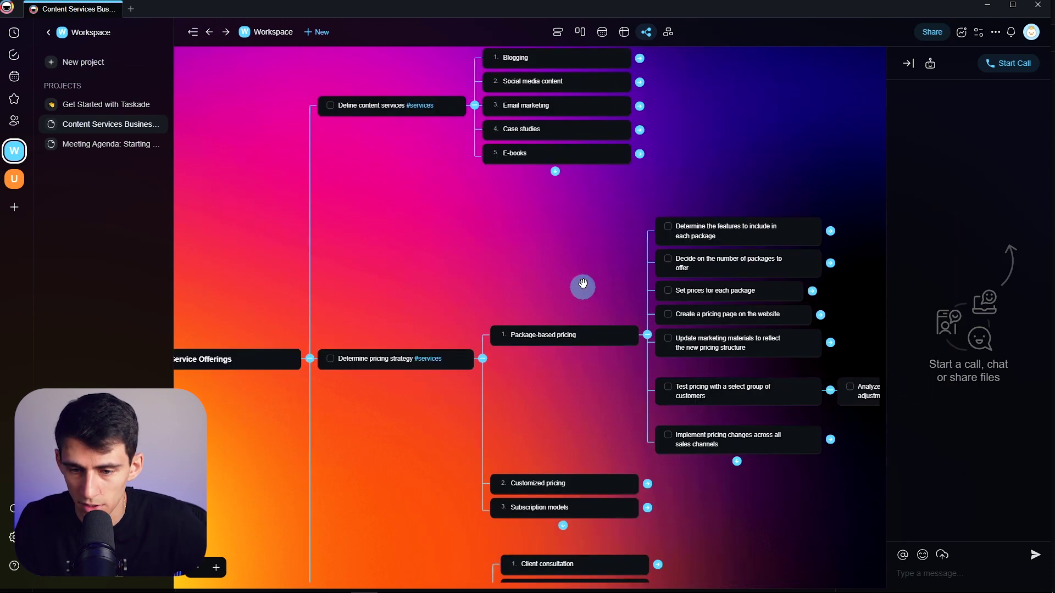
pyautogui.hscroll(3, 583, 283)
pyautogui.hscroll(2, 709, 259)
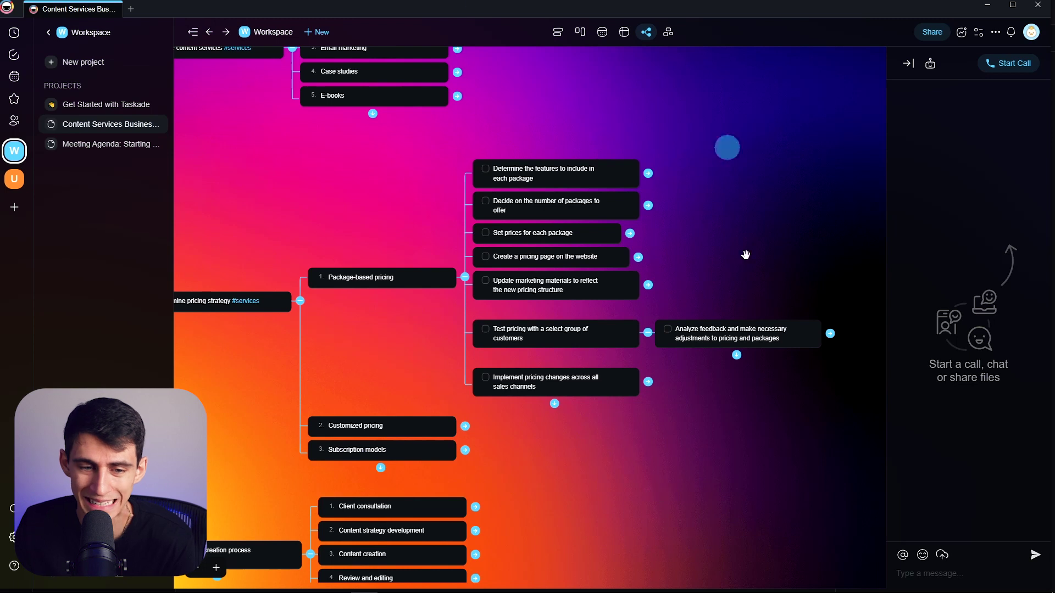
pyautogui.scroll(-1, 798, 220)
pyautogui.scroll(1, 800, 224)
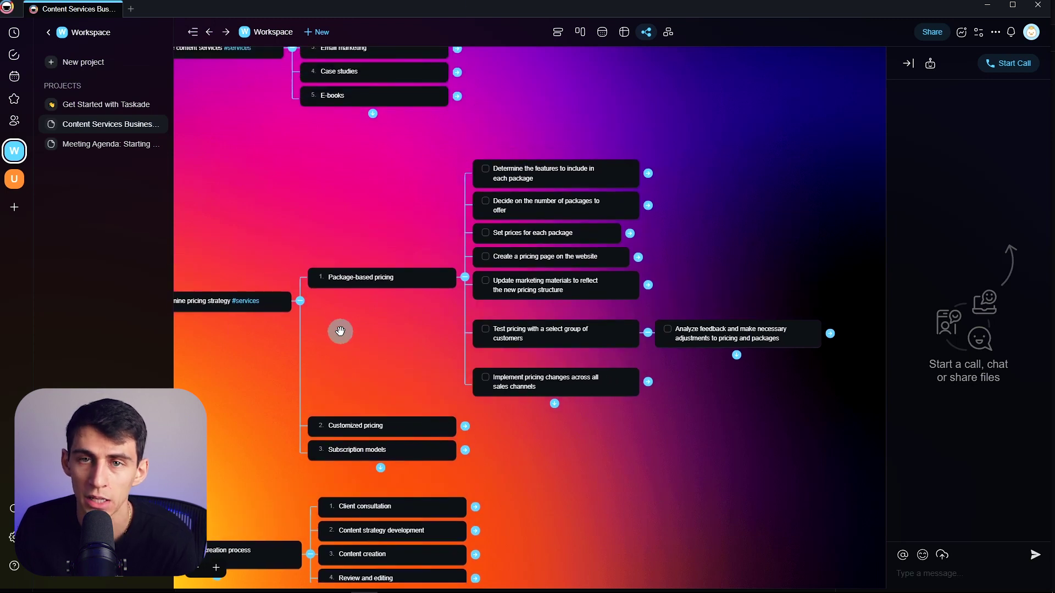